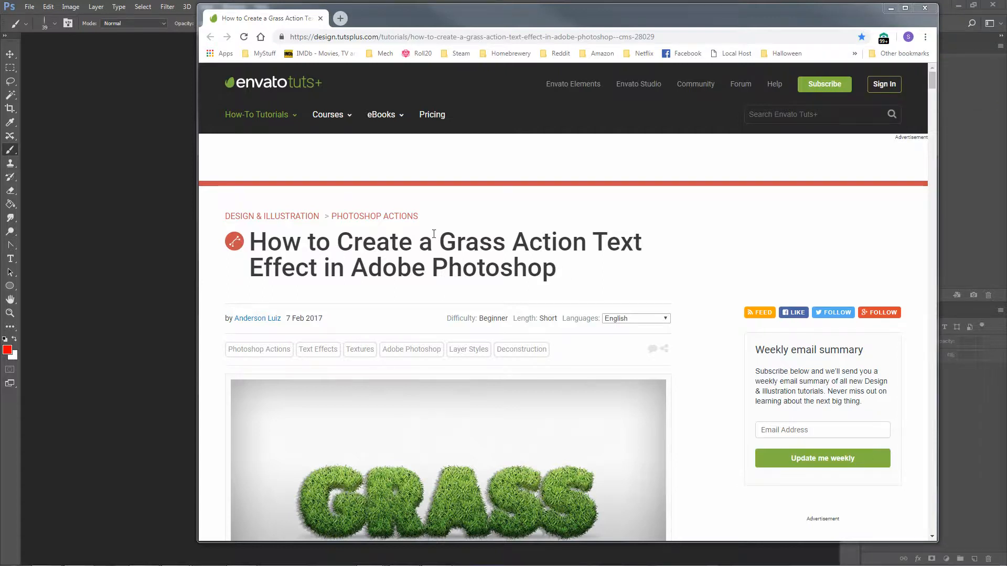
- Examine the Envato Tuts+ grass action text effect tutorial, from its title and web address down to the Step 11 Color Dynamics settings
{"action": "left_click_drag", "start_coordinate": [568, 271], "coordinate": [259, 242]}
{"action": "left_click", "coordinate": [396, 252]}
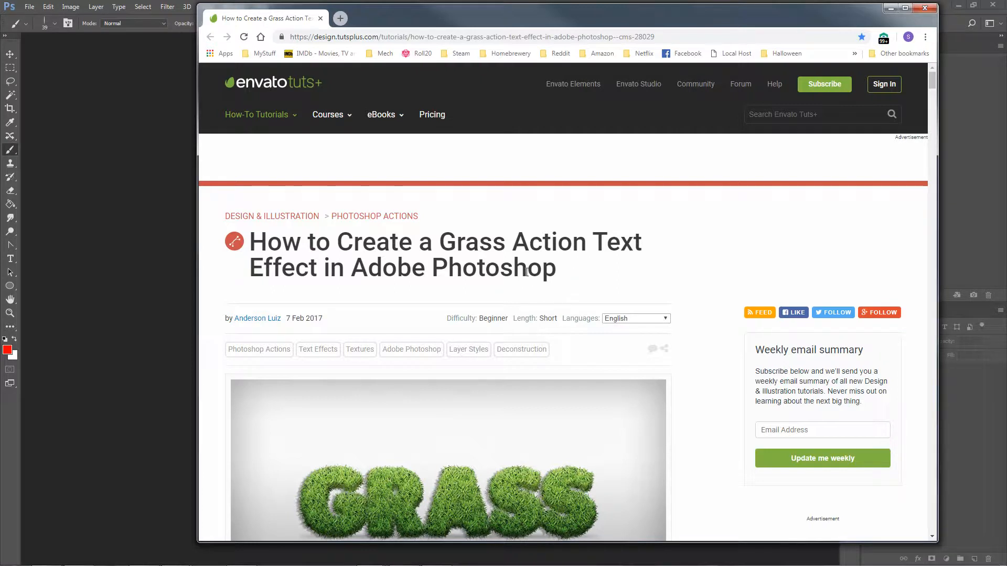
{"action": "left_click", "coordinate": [640, 36]}
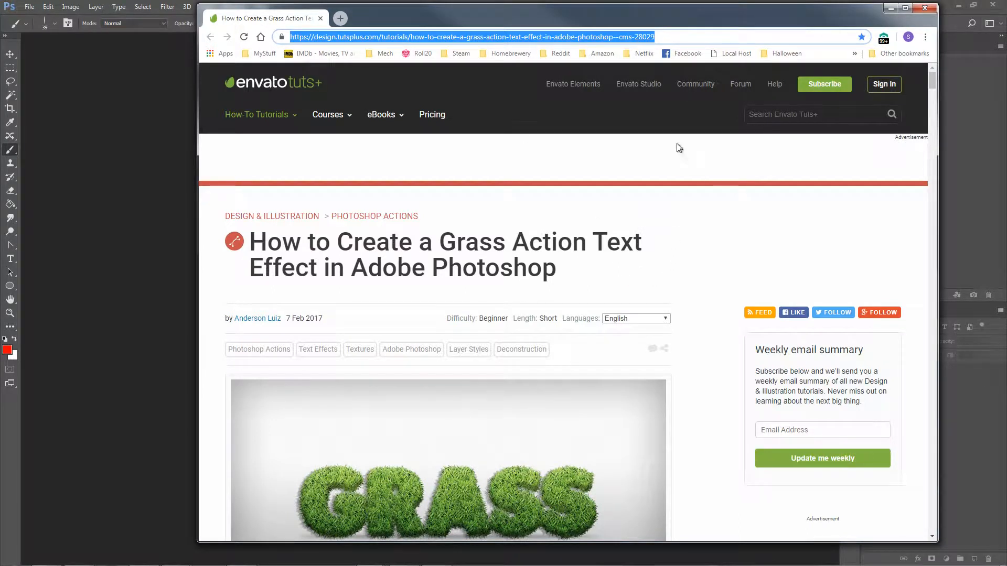
{"action": "left_click", "coordinate": [682, 251]}
{"action": "scroll", "coordinate": [700, 265], "scroll_direction": "down", "scroll_amount": 15}
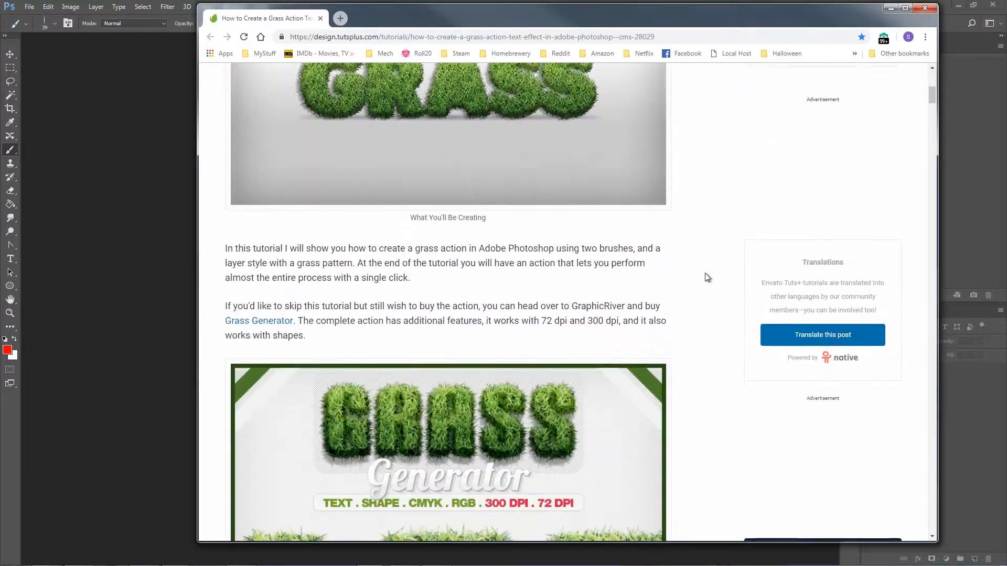
{"action": "scroll", "coordinate": [706, 285], "scroll_direction": "down", "scroll_amount": 20}
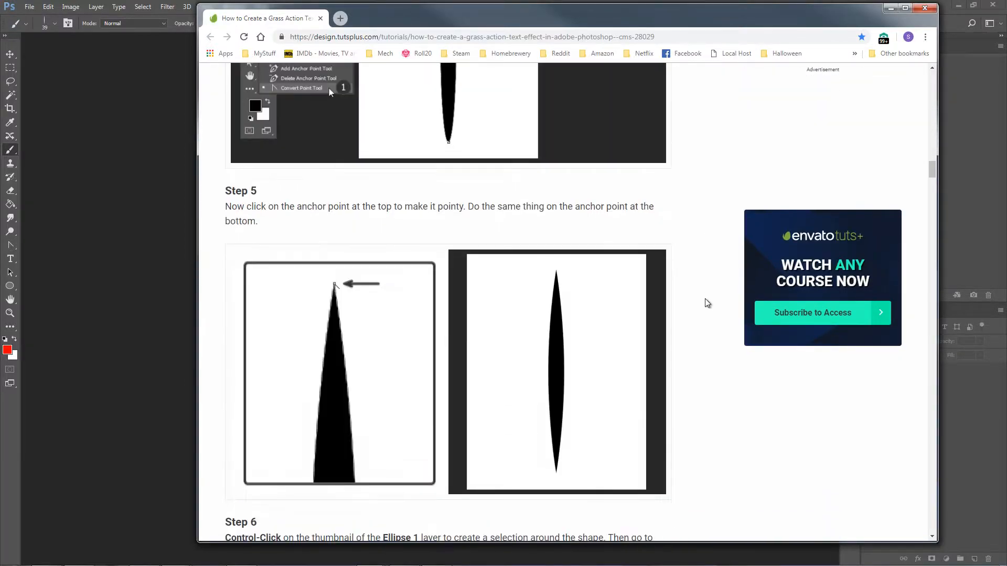
{"action": "scroll", "coordinate": [705, 325], "scroll_direction": "down", "scroll_amount": 20}
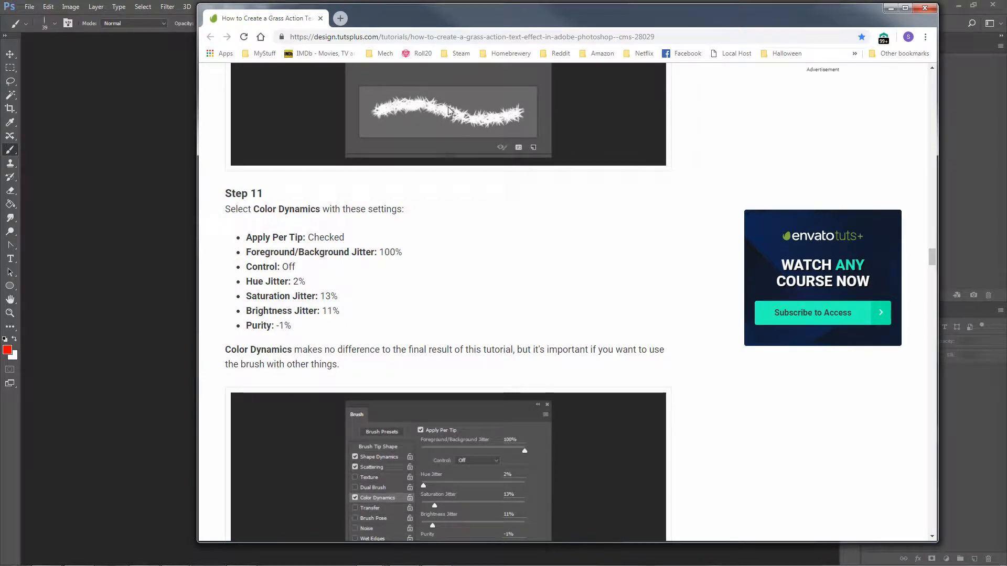
- Switch to Photoshop and create a new 350 x 460 px document at 72 ppi in RGB Color with a transparent background
{"action": "left_click", "coordinate": [890, 8]}
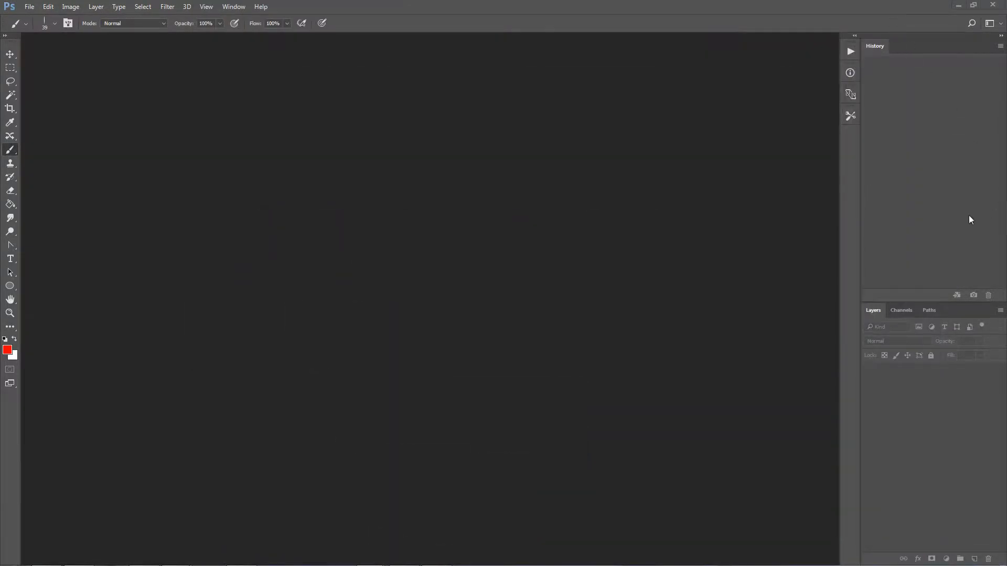
{"action": "left_click", "coordinate": [37, 7]}
{"action": "left_click", "coordinate": [39, 18]}
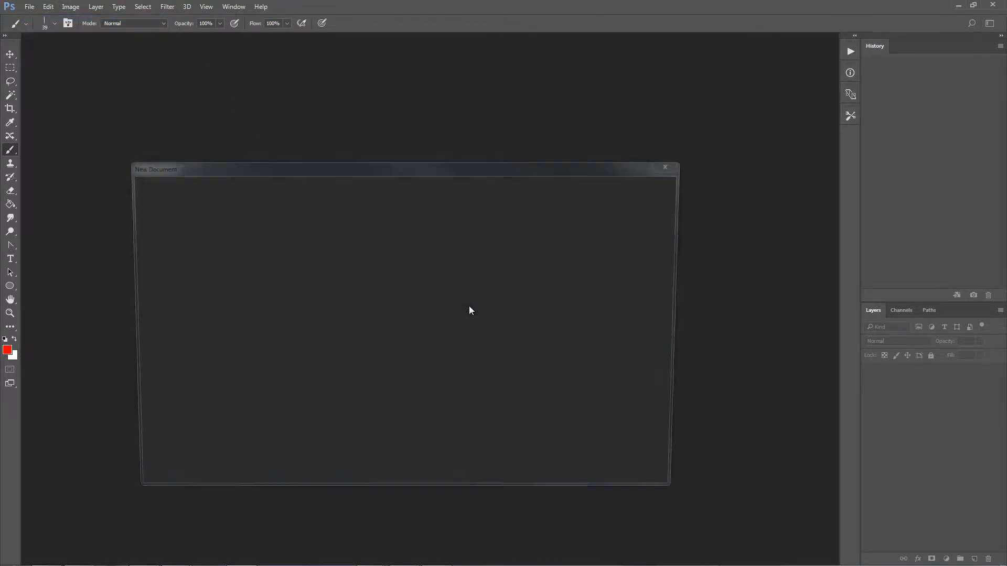
{"action": "left_click", "coordinate": [278, 291]}
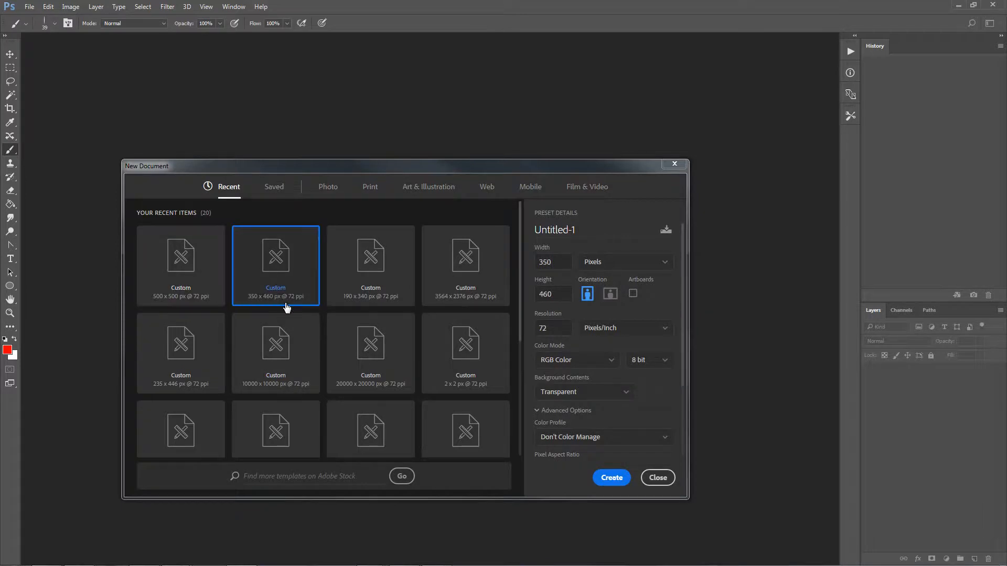
{"action": "left_click", "coordinate": [545, 265]}
{"action": "left_click", "coordinate": [547, 293]}
{"action": "left_click", "coordinate": [612, 478]}
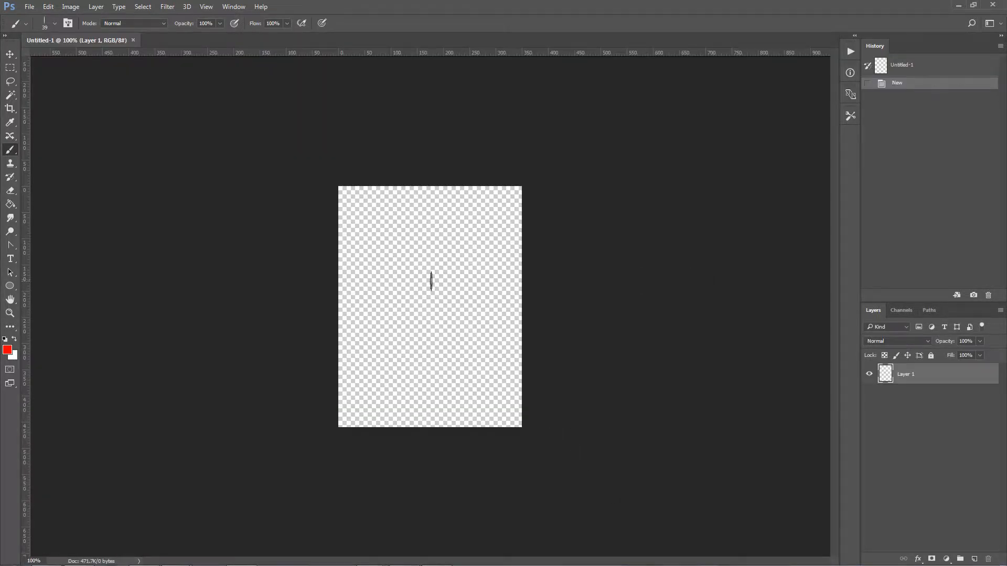
- Draw a tall, narrow black ellipse about 34 px wide and 442 px high down the middle of the canvas, keeping it unobstructed
{"action": "left_click", "coordinate": [10, 287]}
{"action": "right_click", "coordinate": [11, 289]}
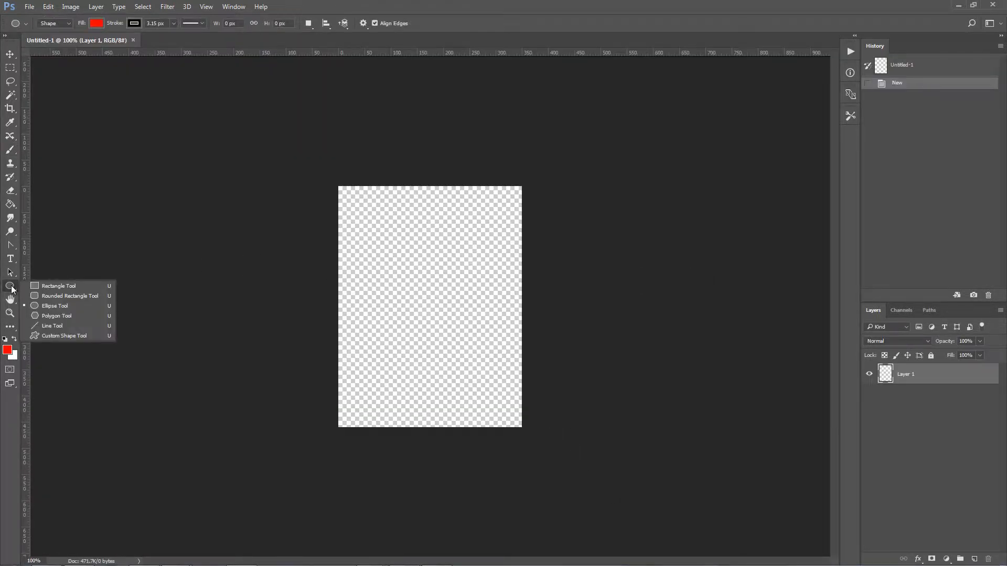
{"action": "left_click", "coordinate": [58, 307]}
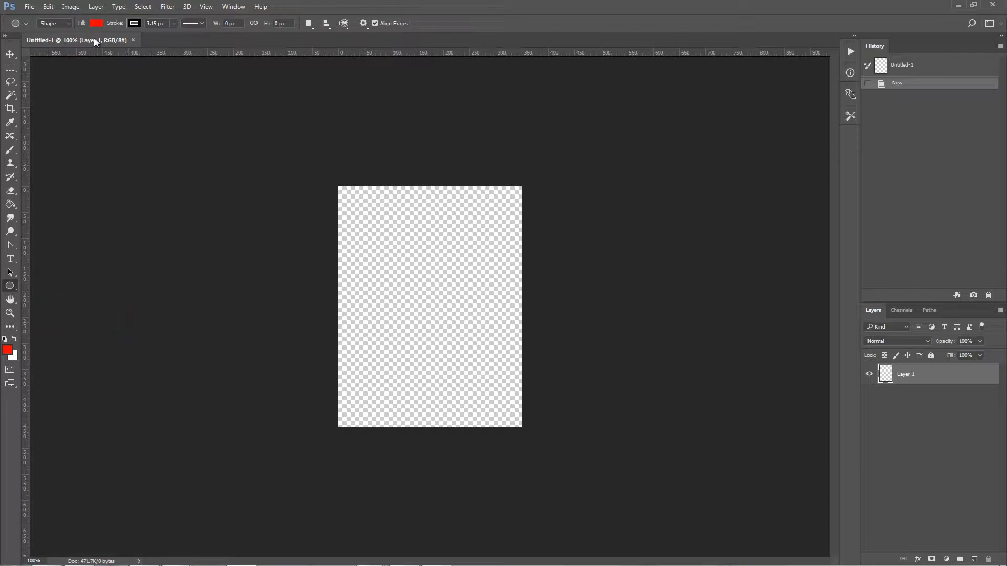
{"action": "left_click", "coordinate": [6, 339]}
{"action": "left_click_drag", "start_coordinate": [418, 192], "coordinate": [436, 422]}
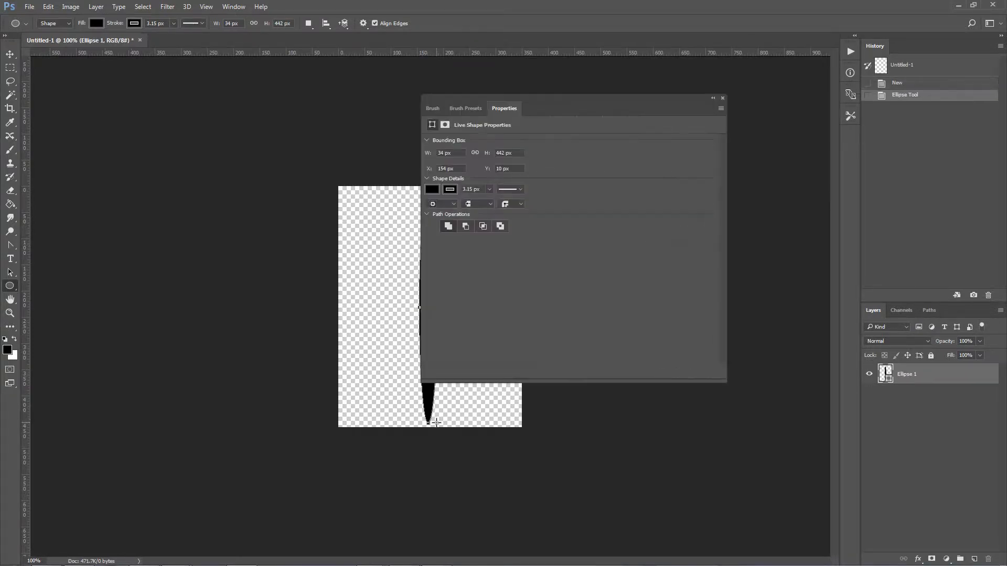
{"action": "left_click_drag", "start_coordinate": [547, 103], "coordinate": [669, 110]}
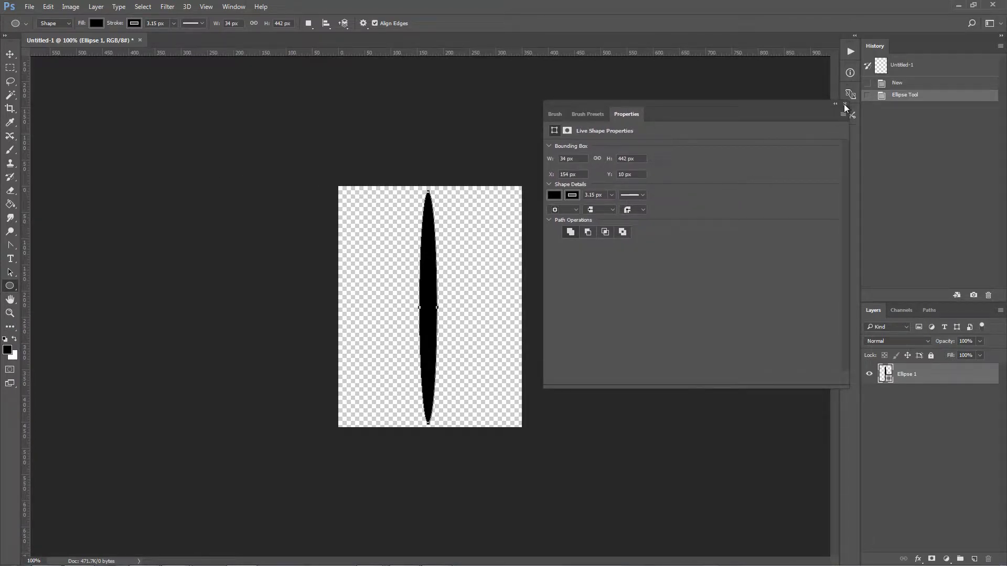
- Convert the ellipse's top and bottom anchor points to sharp corners with the Convert Point Tool
{"action": "left_click", "coordinate": [15, 246]}
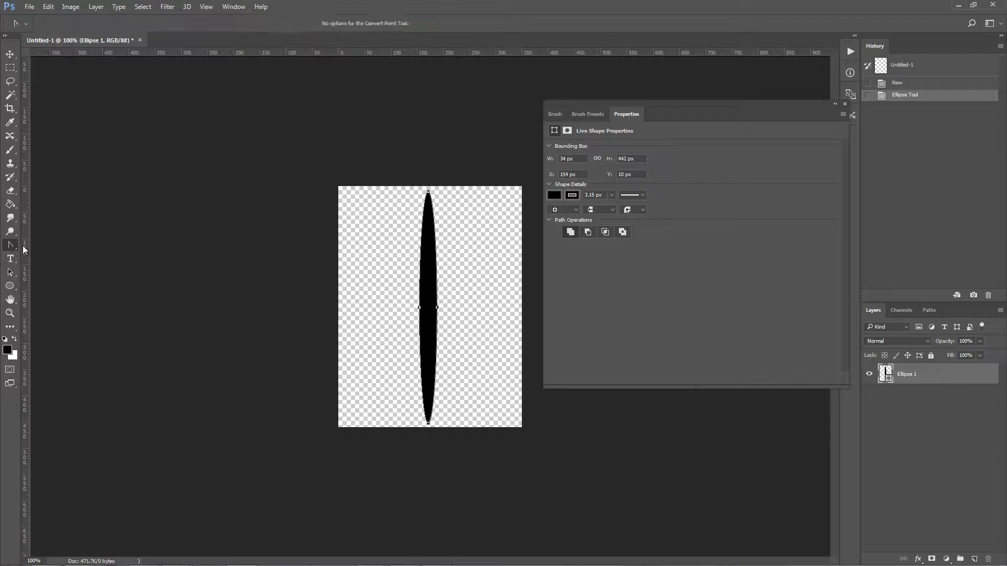
{"action": "left_click", "coordinate": [12, 246]}
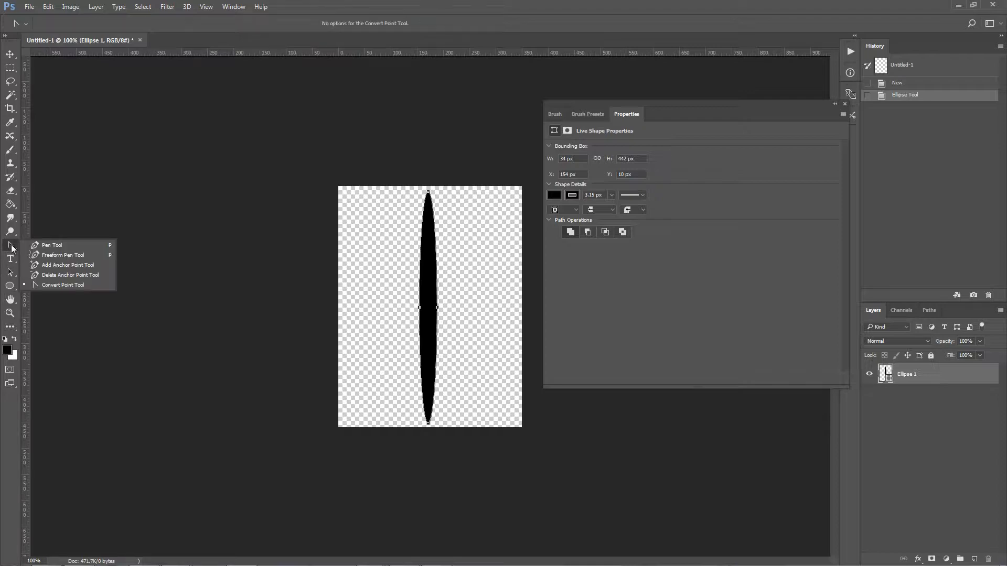
{"action": "left_click", "coordinate": [55, 286]}
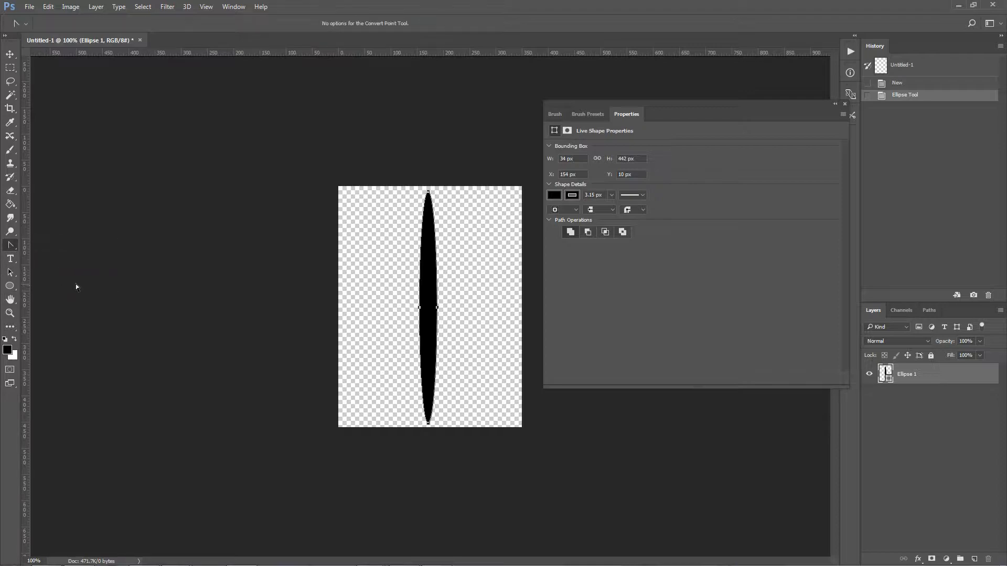
{"action": "left_click", "coordinate": [429, 193]}
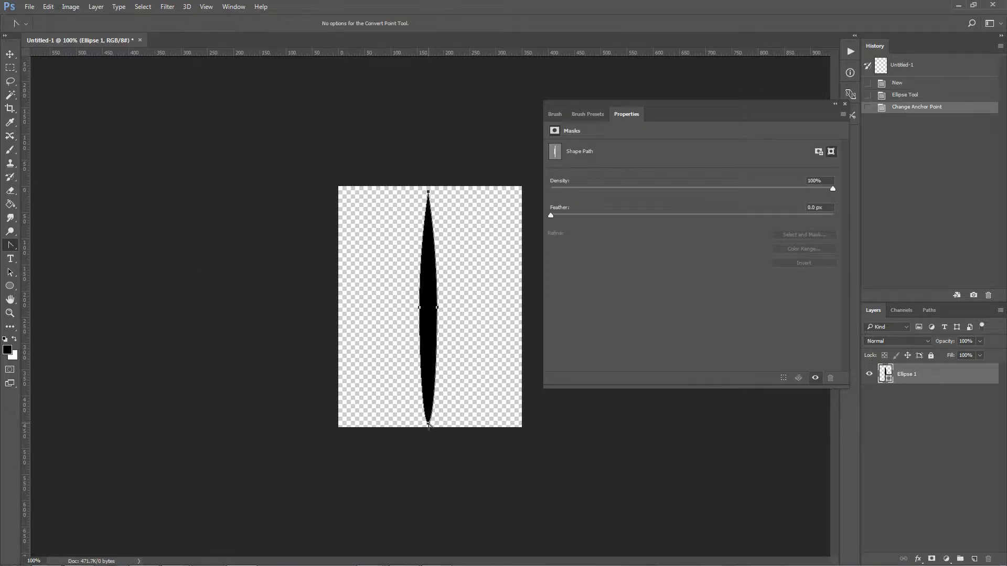
{"action": "left_click", "coordinate": [429, 423]}
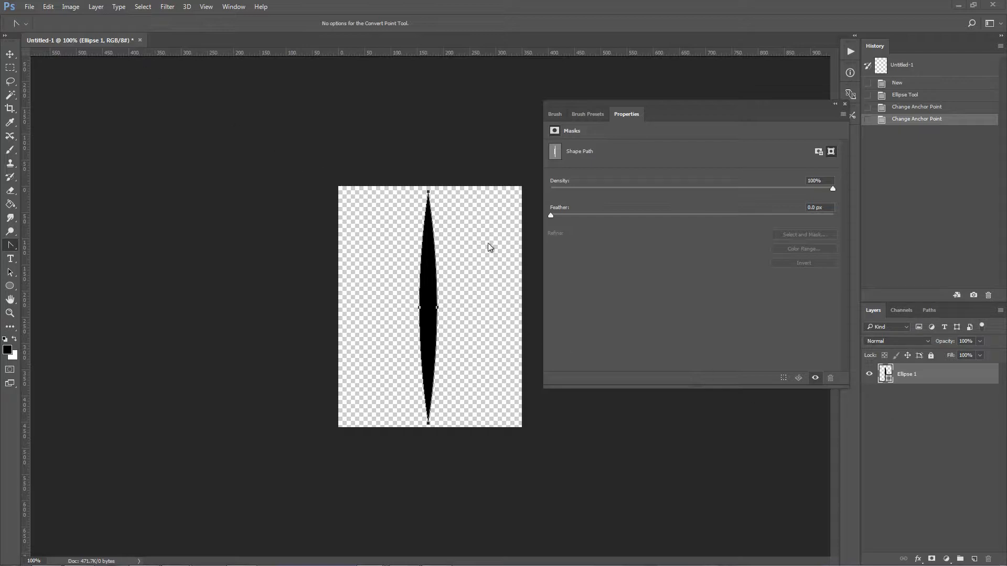
- Define the pointed blade shape as a brush preset named "Grass Blade"
{"action": "left_click", "coordinate": [51, 7]}
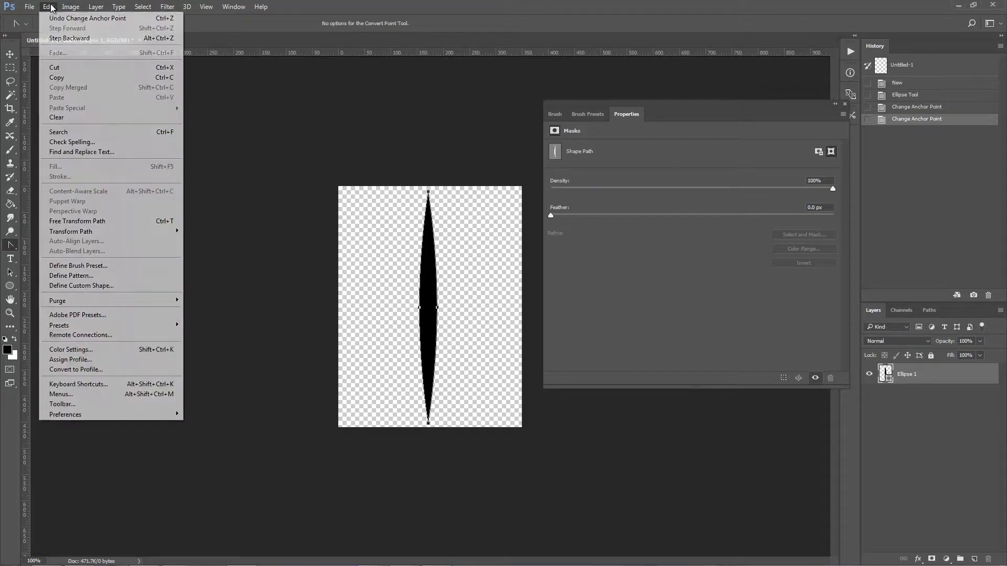
{"action": "left_click", "coordinate": [105, 267]}
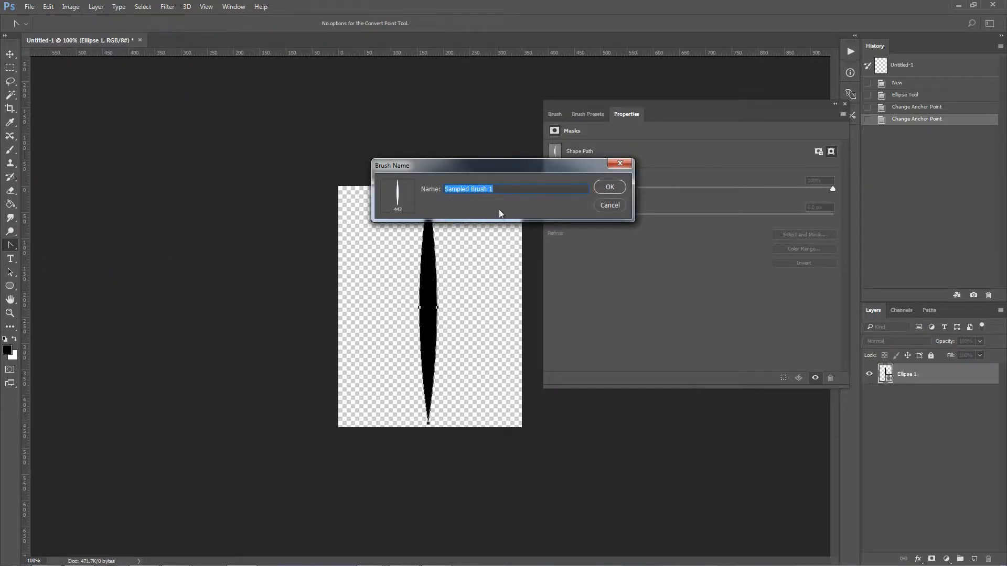
{"action": "type", "text": "Grass Blade"}
{"action": "key", "text": "Return"}
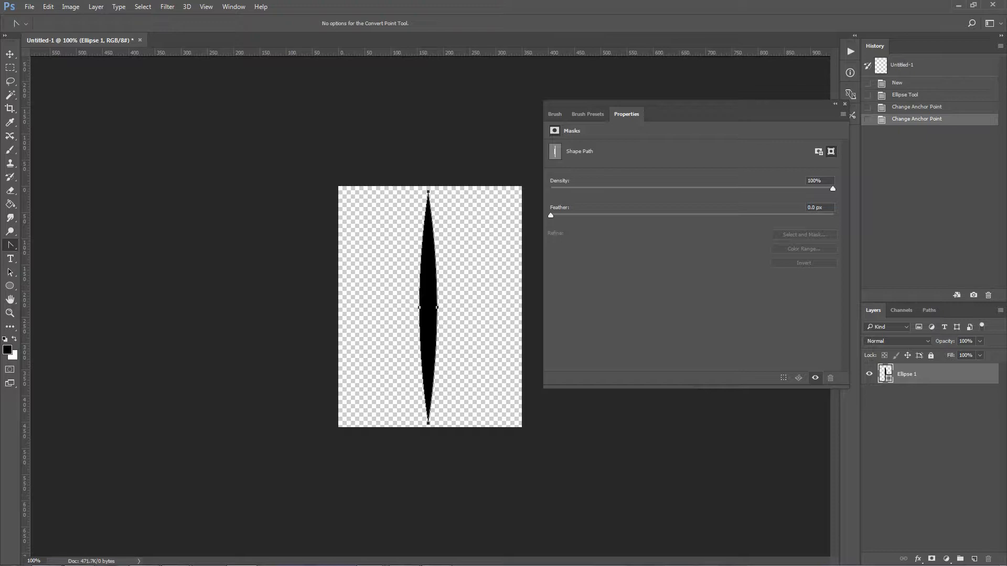
- Activate the Brush tool and check the name of the newly added brush preset
{"action": "left_click", "coordinate": [596, 118]}
{"action": "left_click", "coordinate": [553, 115]}
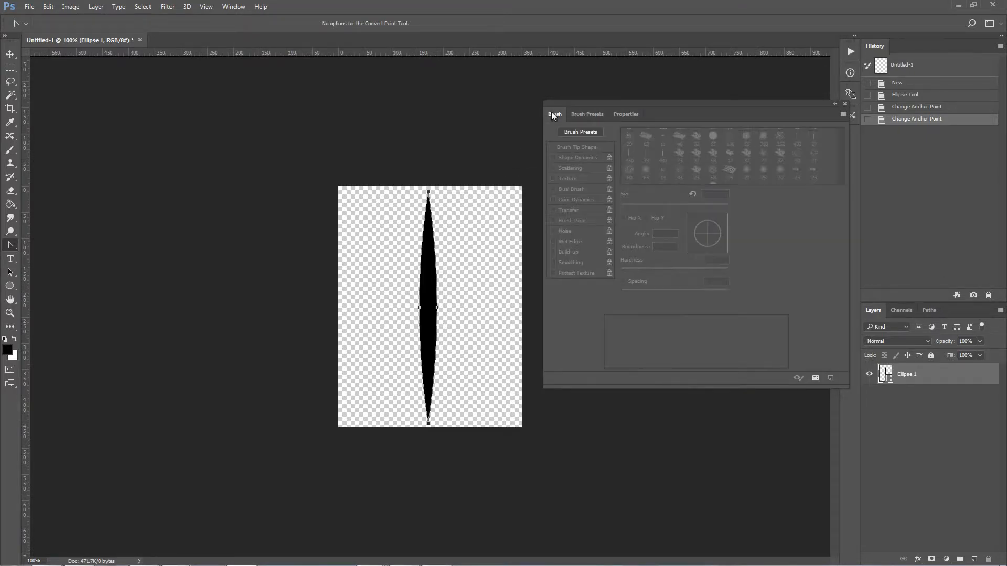
{"action": "left_click", "coordinate": [584, 133]}
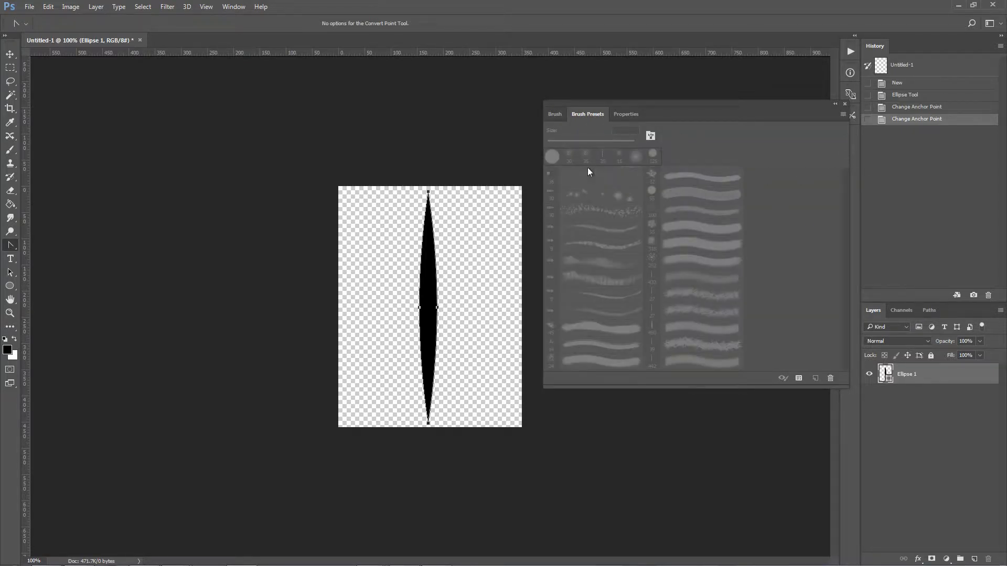
{"action": "left_click", "coordinate": [10, 150]}
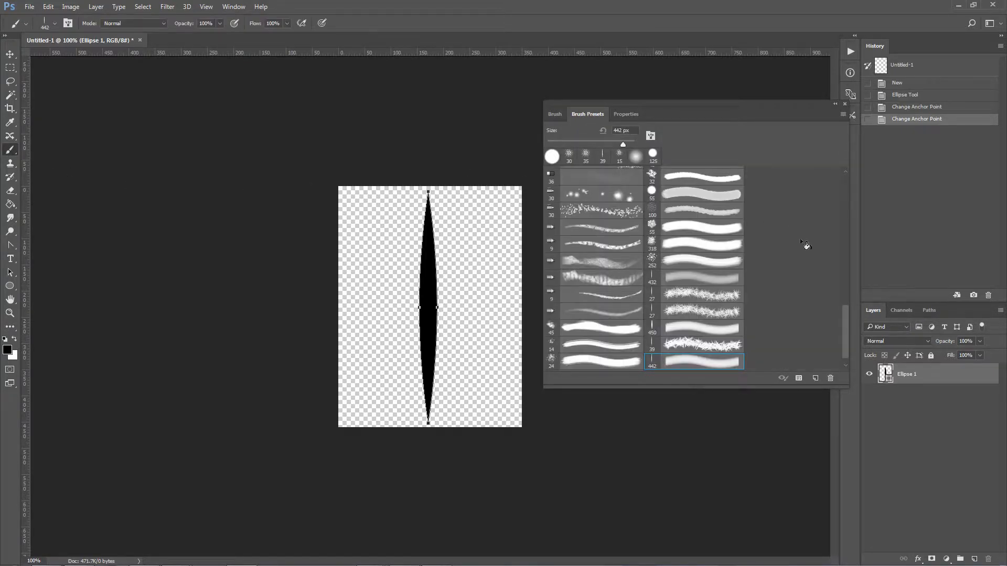
{"action": "double_click", "coordinate": [692, 361]}
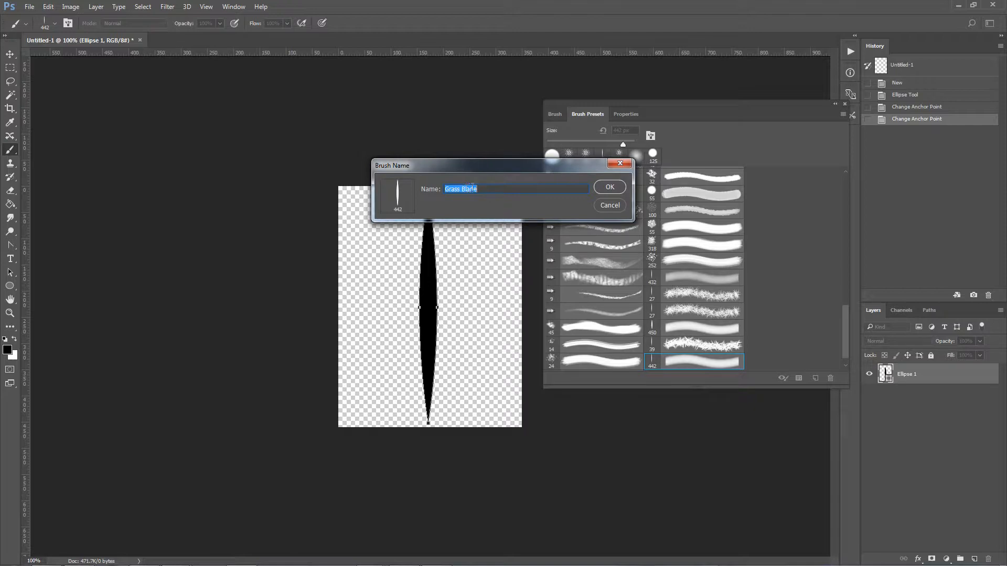
{"action": "left_click", "coordinate": [610, 187]}
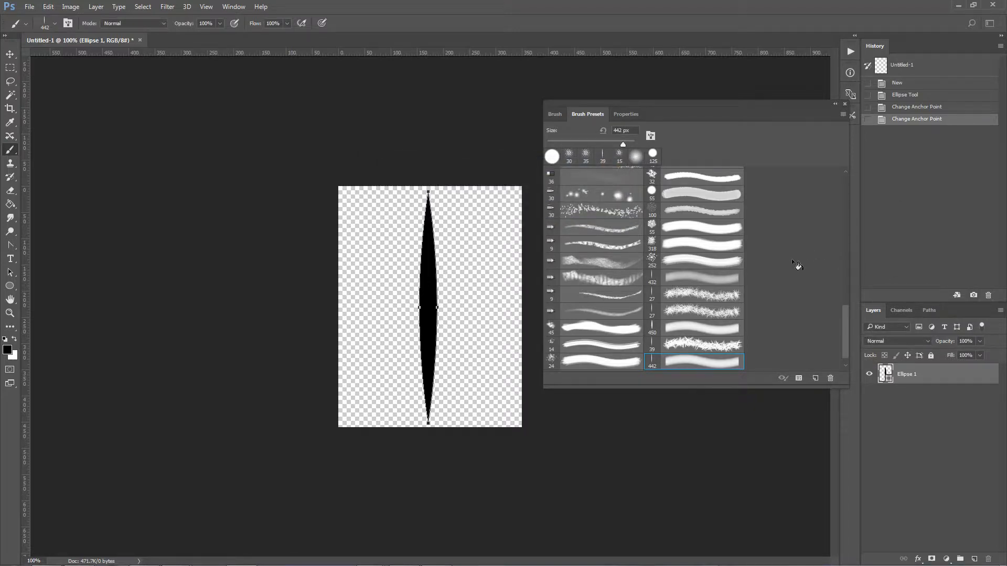
- Set the grass blade brush tip's size to 27 px and its spacing to 130%
{"action": "left_click", "coordinate": [629, 114]}
{"action": "left_click", "coordinate": [587, 113]}
{"action": "left_click", "coordinate": [555, 115]}
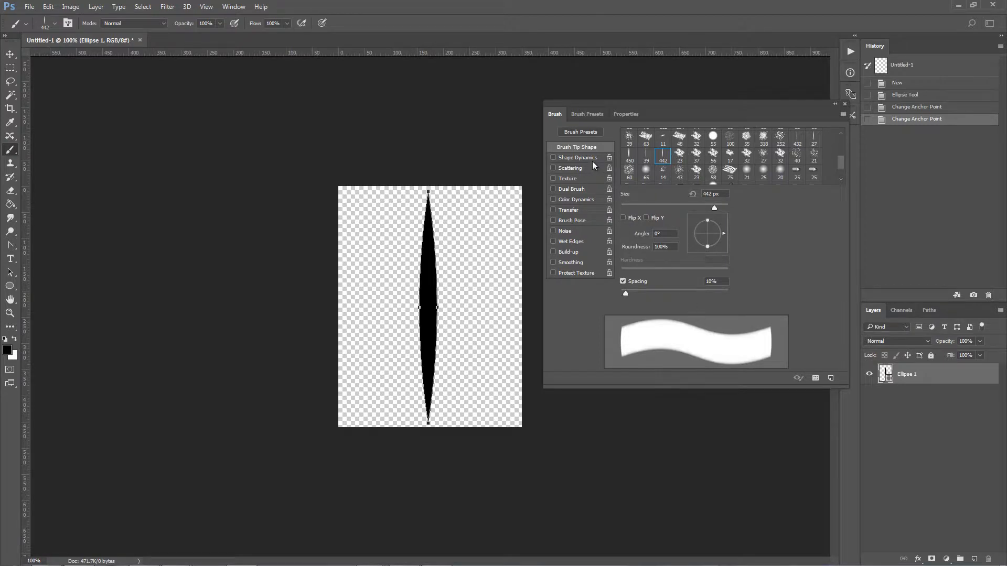
{"action": "left_click", "coordinate": [702, 195]}
{"action": "type", "text": "2"}
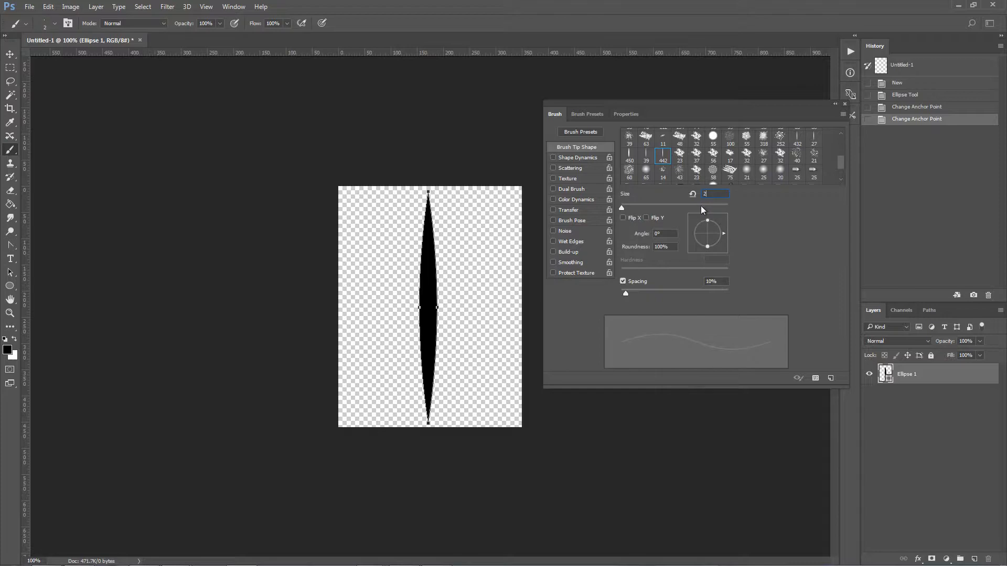
{"action": "type", "text": "7"}
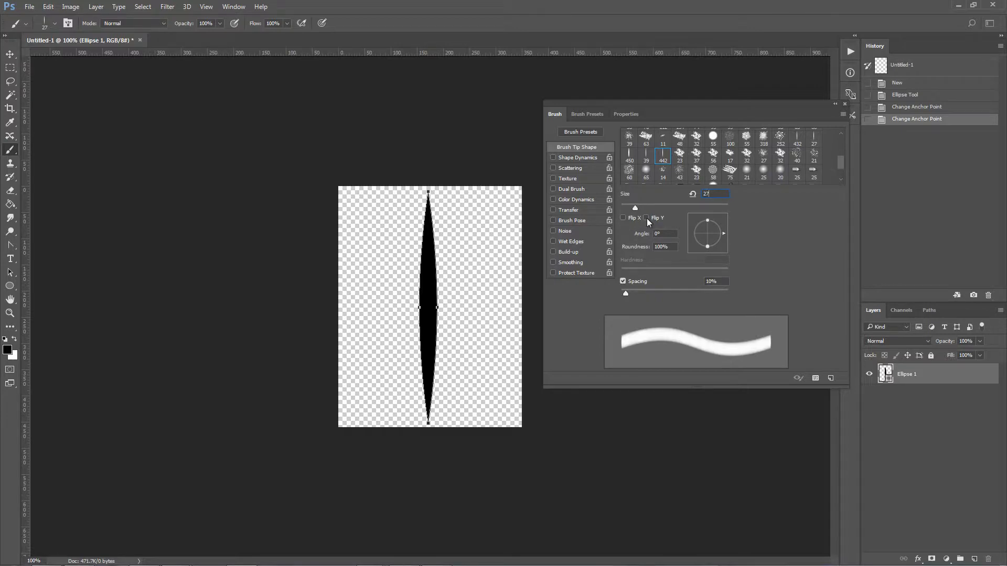
{"action": "left_click", "coordinate": [673, 236]}
{"action": "left_click", "coordinate": [676, 247]}
{"action": "left_click", "coordinate": [716, 281]}
{"action": "type", "text": "130"}
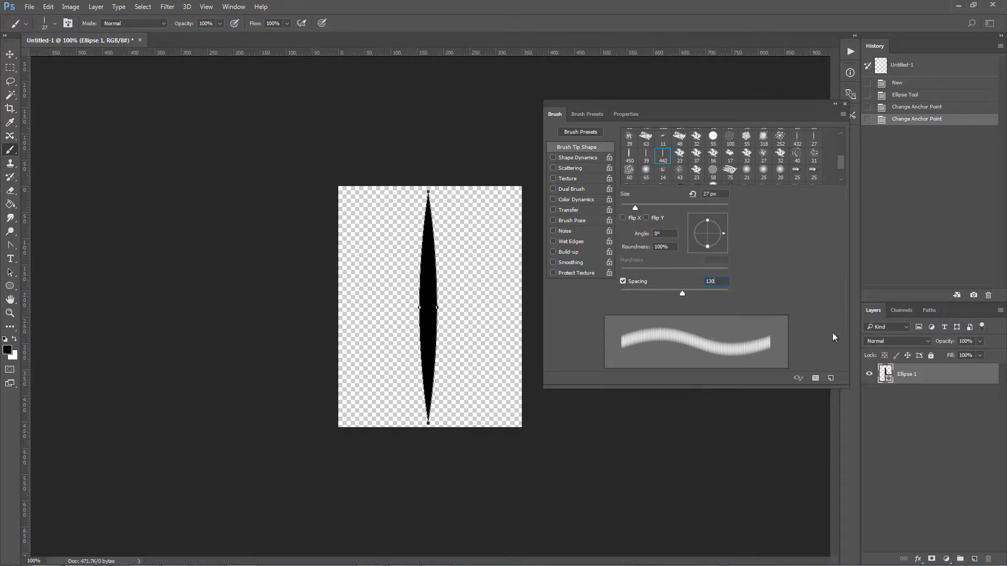
{"action": "key", "text": "Return"}
- Enable Shape Dynamics with a size jitter of 32%, a minimum diameter of 7% and an angle jitter of 35%
{"action": "left_click", "coordinate": [575, 157]}
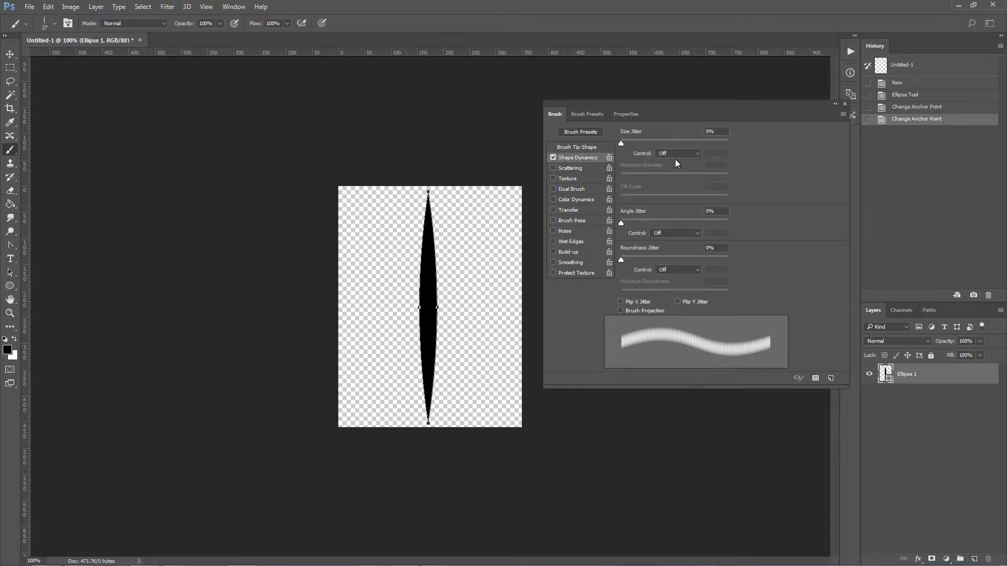
{"action": "left_click", "coordinate": [710, 131]}
{"action": "type", "text": "32"}
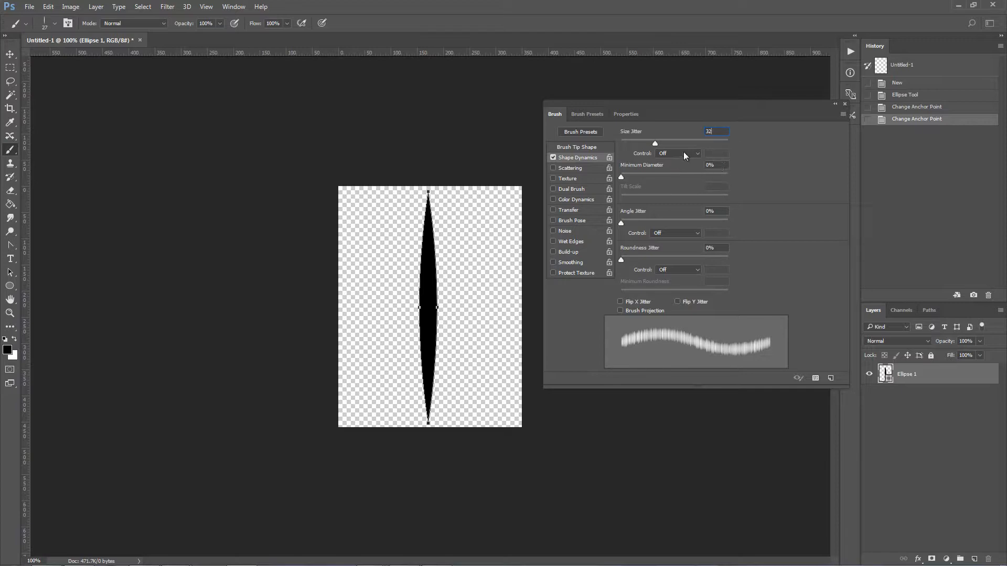
{"action": "key", "text": "Tab"}
{"action": "type", "text": "7"}
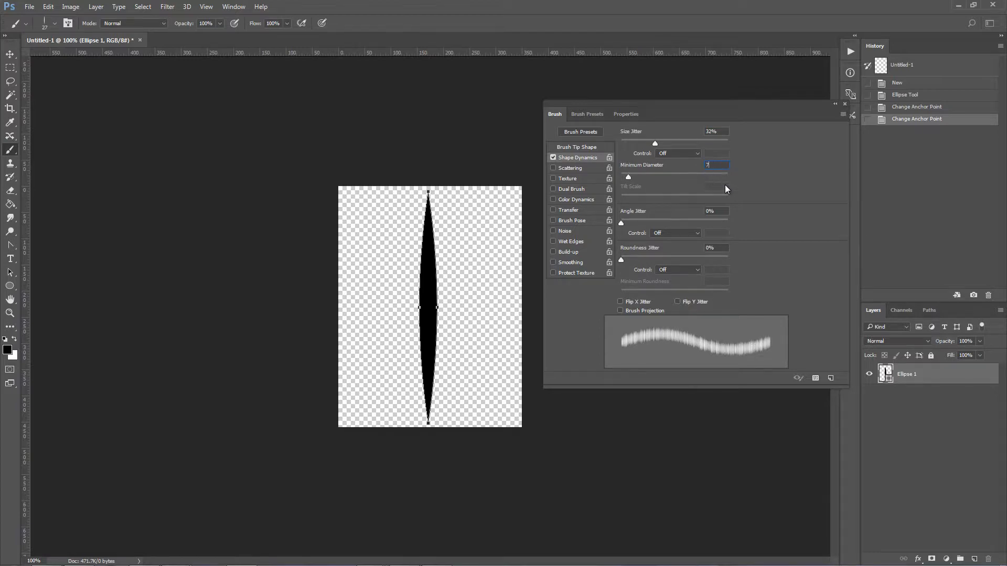
{"action": "left_click", "coordinate": [720, 211]}
{"action": "type", "text": "35"}
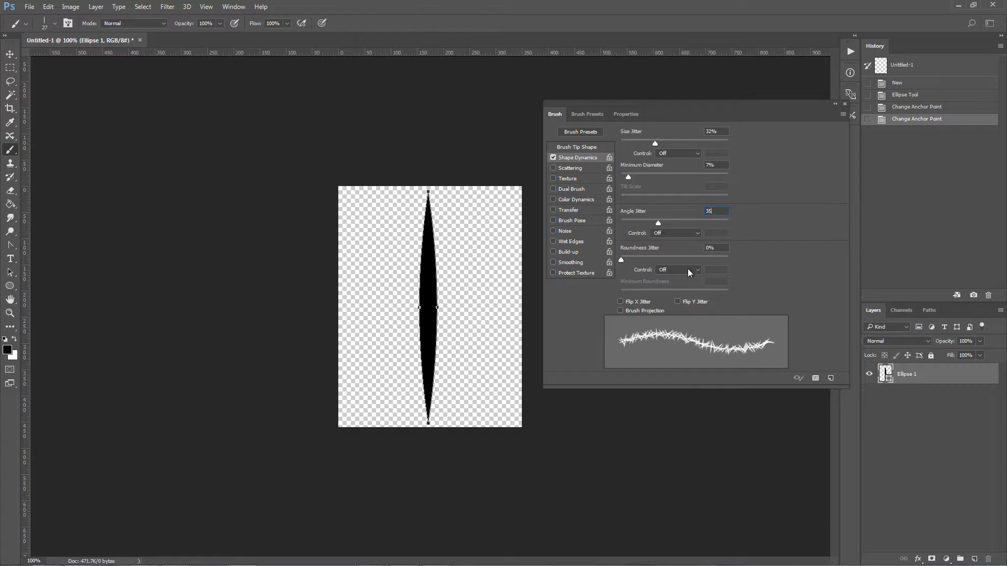
- Set the brush's roundness jitter to 26% and its minimum roundness to 100%
{"action": "left_click", "coordinate": [703, 248]}
{"action": "type", "text": "26"}
{"action": "left_click", "coordinate": [707, 283]}
{"action": "type", "text": "100"}
{"action": "key", "text": "Return"}
- Enable Scattering for the brush with a scatter of 62%, a count of 5 and a count jitter of 100%
{"action": "left_click", "coordinate": [573, 168]}
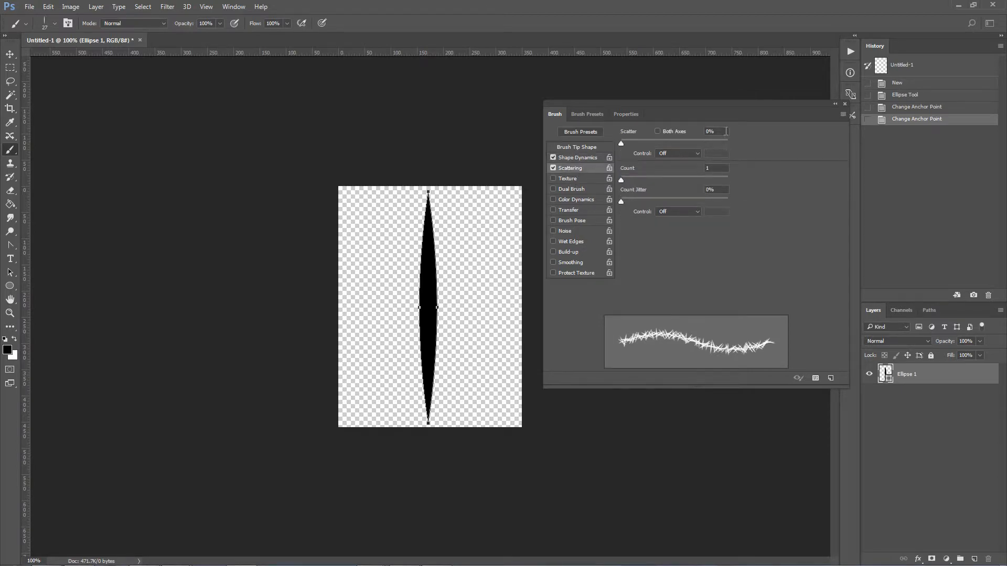
{"action": "left_click_drag", "start_coordinate": [726, 131], "coordinate": [701, 130]}
{"action": "type", "text": "62"}
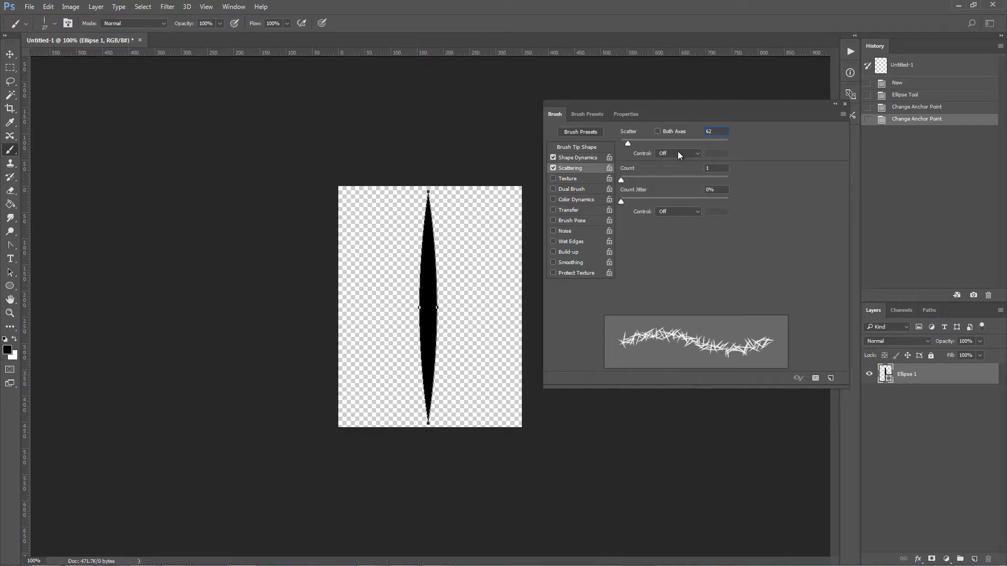
{"action": "double_click", "coordinate": [715, 169]}
{"action": "type", "text": "5"}
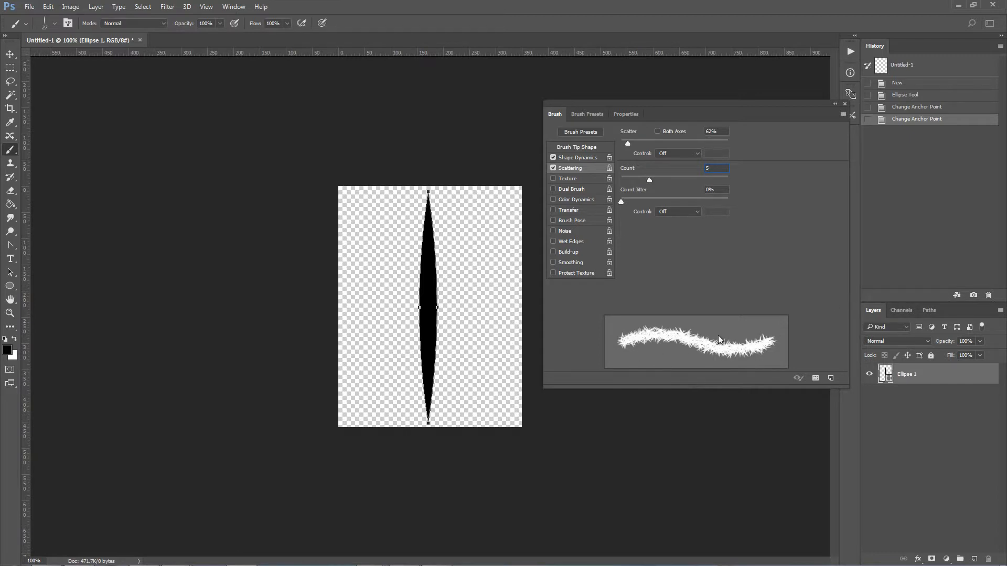
{"action": "left_click", "coordinate": [713, 189]}
{"action": "type", "text": "100"}
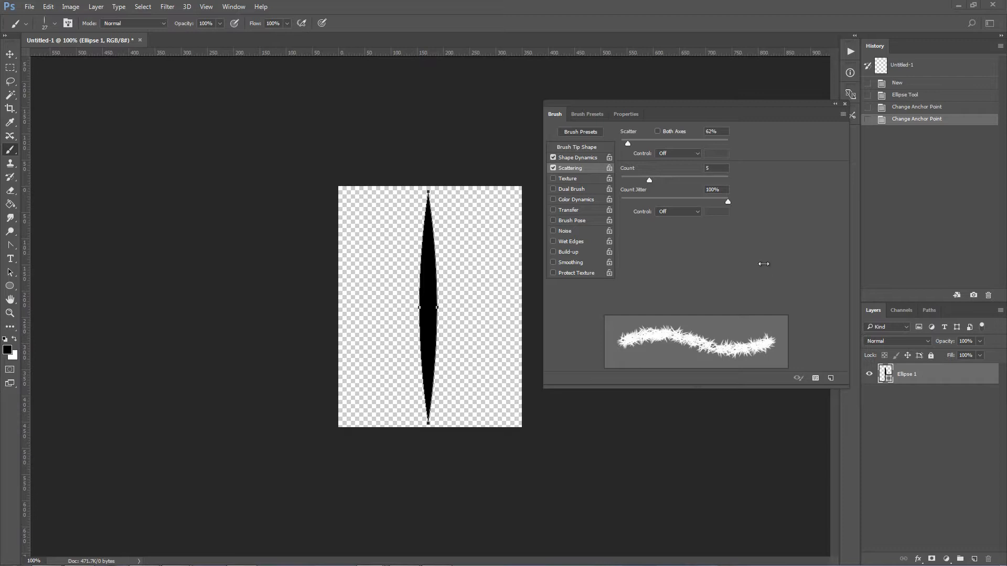
- Enable Color Dynamics for the brush and review its saturation jitter, brightness jitter and purity settings
{"action": "left_click", "coordinate": [571, 200]}
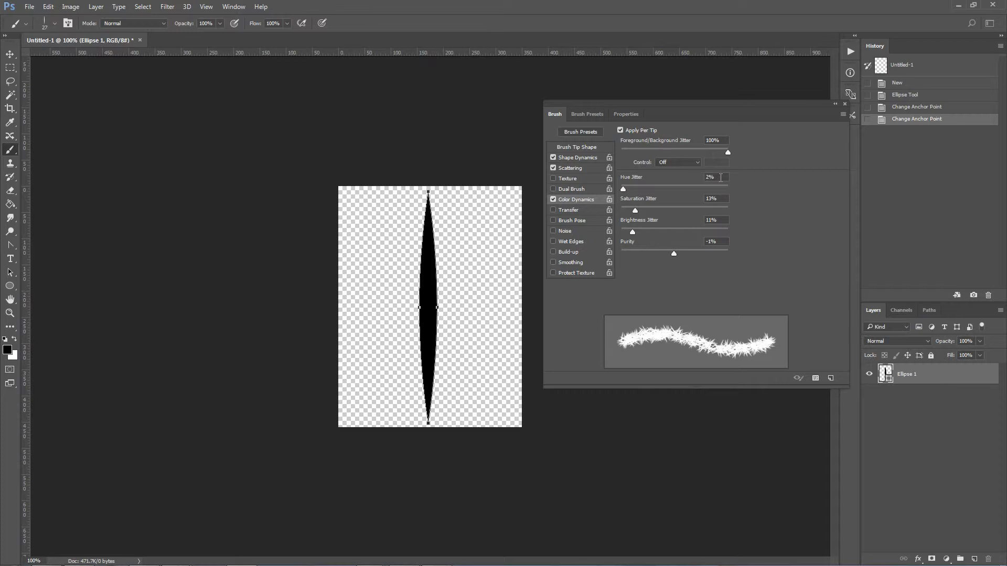
{"action": "left_click_drag", "start_coordinate": [719, 220], "coordinate": [699, 219]}
{"action": "left_click", "coordinate": [723, 199]}
{"action": "left_click", "coordinate": [723, 223]}
{"action": "left_click", "coordinate": [721, 241]}
- Save the configured brush as a new preset named Grass Blade with its size captured, and close the brush settings
{"action": "left_click", "coordinate": [843, 115]}
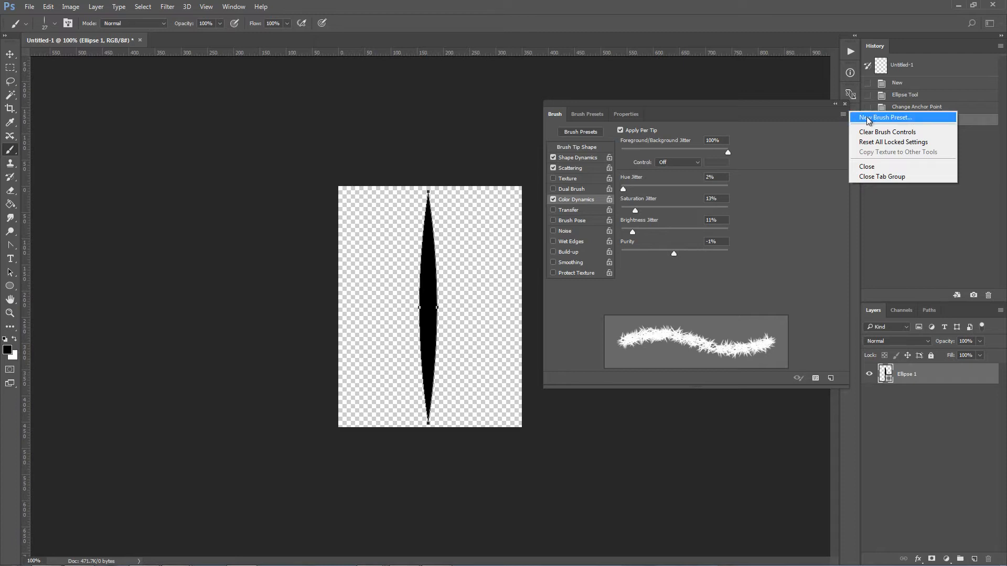
{"action": "left_click", "coordinate": [867, 117]}
{"action": "left_click", "coordinate": [508, 189]}
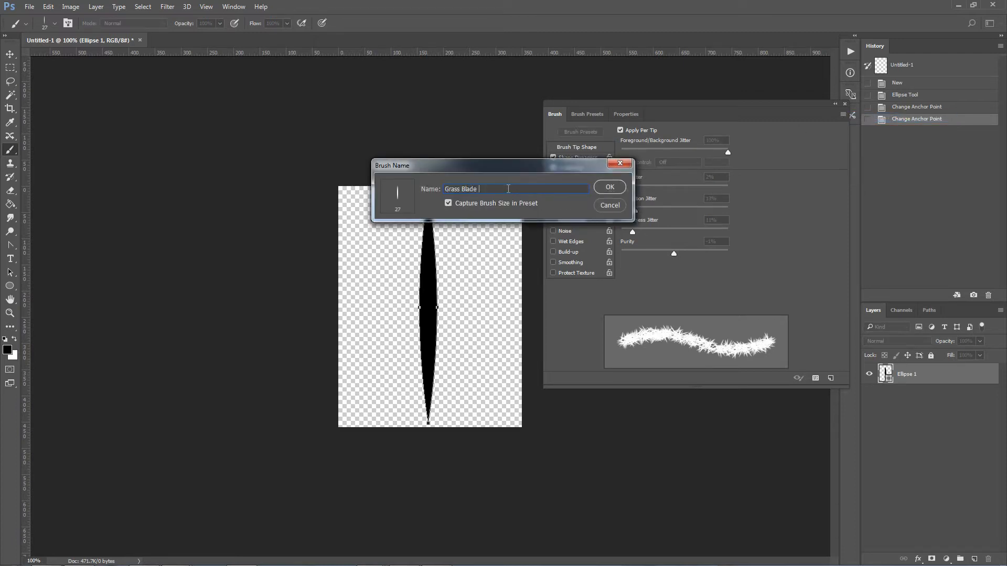
{"action": "left_click", "coordinate": [609, 187]}
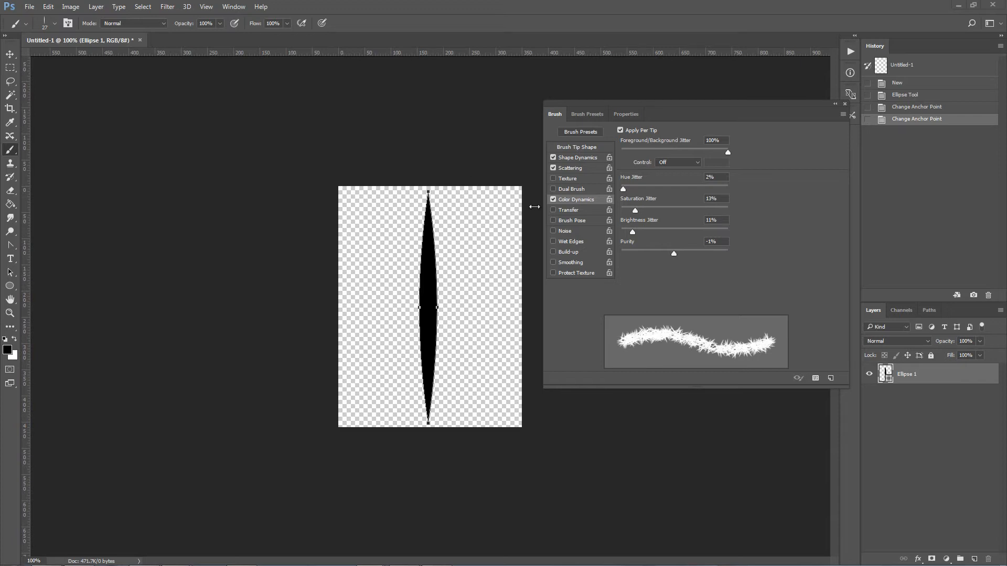
{"action": "left_click", "coordinate": [844, 104]}
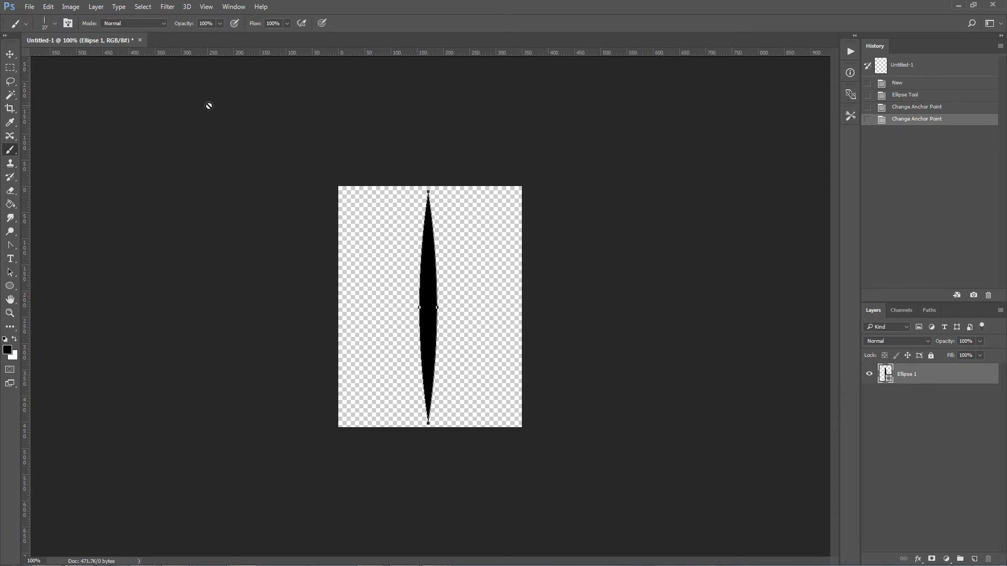
- Create a new 500 x 500 px document at 72 ppi with a transparent background from the recent presets
{"action": "left_click", "coordinate": [33, 9]}
{"action": "left_click", "coordinate": [41, 20]}
{"action": "left_click", "coordinate": [265, 270]}
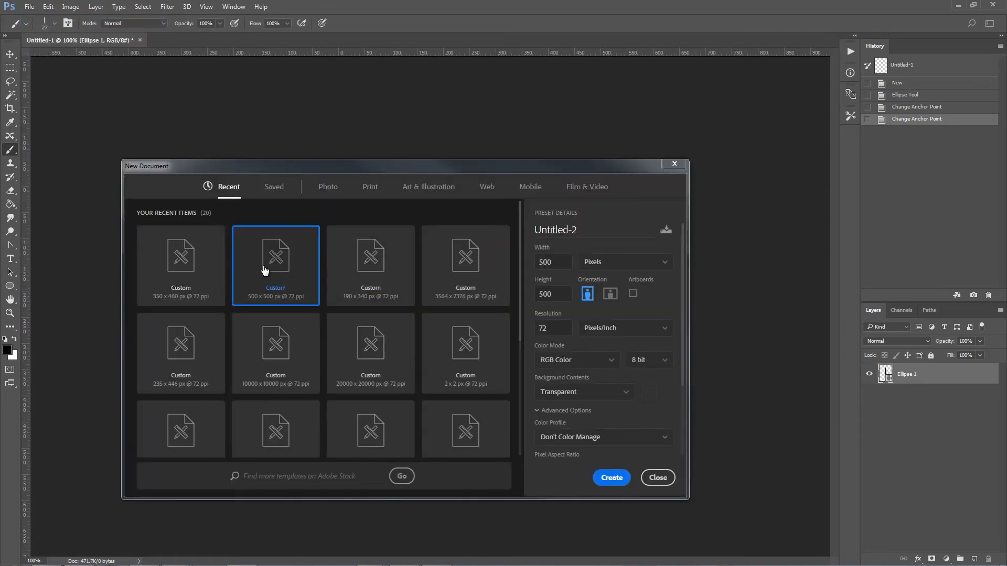
{"action": "double_click", "coordinate": [264, 270]}
- Paint a diagonal test stroke across the canvas with the grass brush, inspect it up close and paint over it again to thicken it
{"action": "mouse_move", "coordinate": [328, 206]}
{"action": "left_mouse_down"}
{"action": "mouse_move", "coordinate": [361, 242]}
{"action": "mouse_move", "coordinate": [431, 284]}
{"action": "mouse_move", "coordinate": [452, 332]}
{"action": "left_mouse_up"}
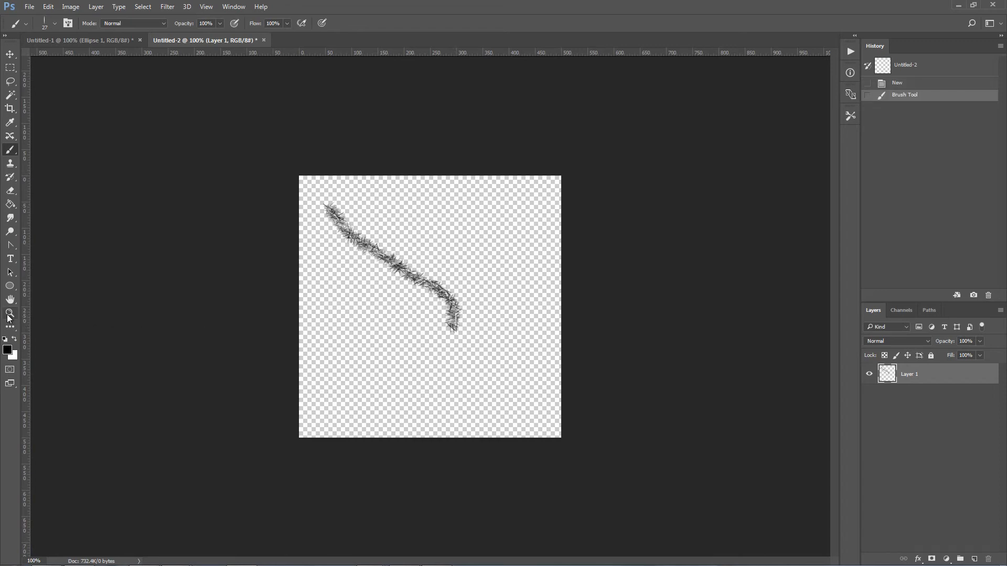
{"action": "left_click", "coordinate": [9, 317]}
{"action": "left_click_drag", "start_coordinate": [373, 313], "coordinate": [415, 310]}
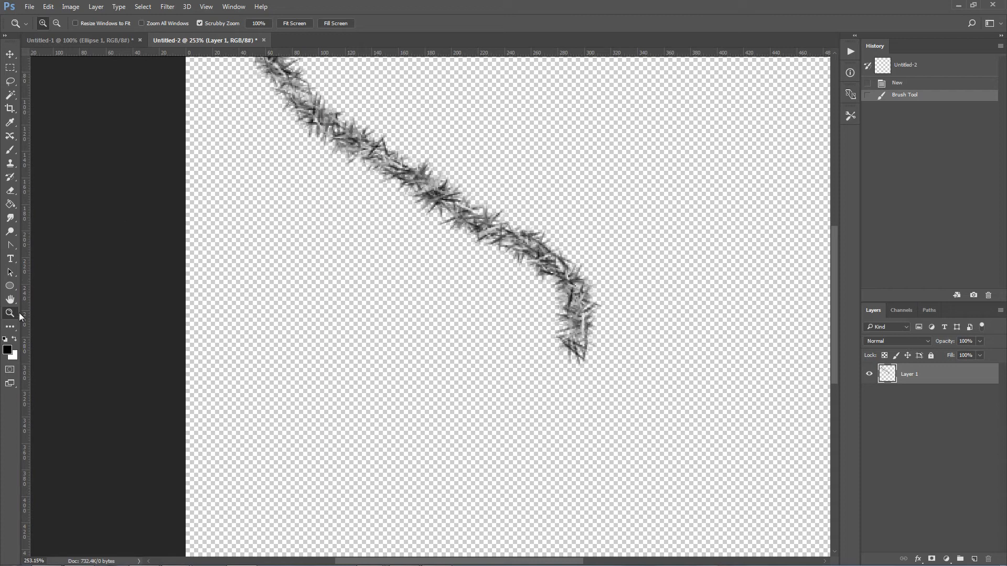
{"action": "scroll", "coordinate": [682, 315], "scroll_direction": "up", "scroll_amount": 3}
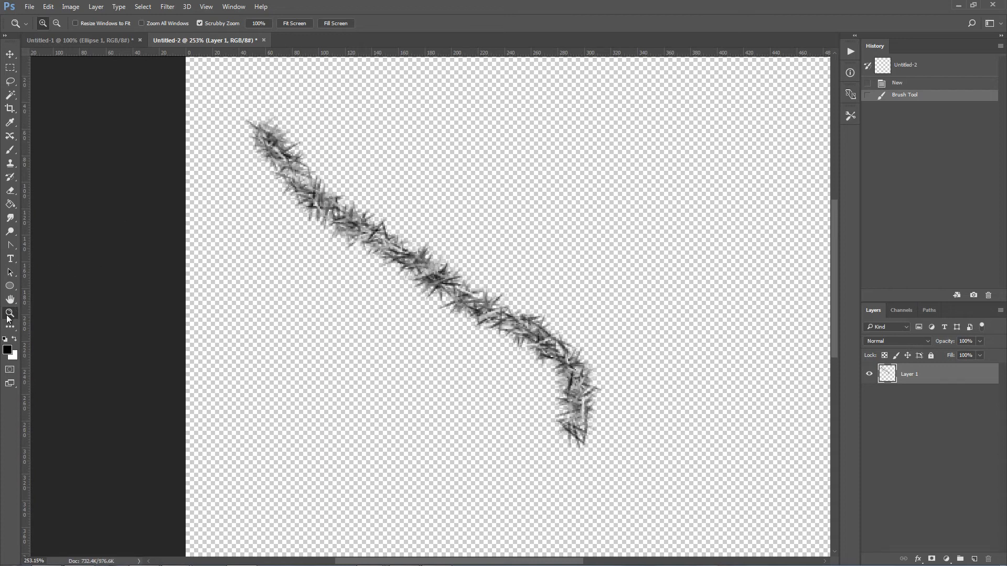
{"action": "left_click", "coordinate": [9, 150]}
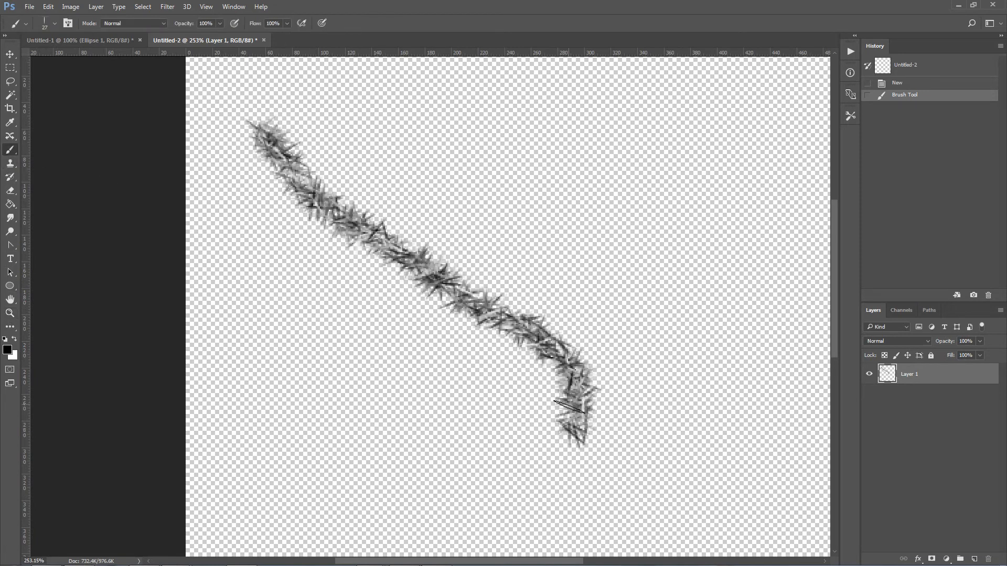
{"action": "mouse_move", "coordinate": [569, 407]}
{"action": "left_mouse_down"}
{"action": "mouse_move", "coordinate": [579, 434]}
{"action": "mouse_move", "coordinate": [582, 385]}
{"action": "mouse_move", "coordinate": [566, 344]}
{"action": "mouse_move", "coordinate": [324, 202]}
{"action": "mouse_move", "coordinate": [265, 139]}
{"action": "left_mouse_up"}
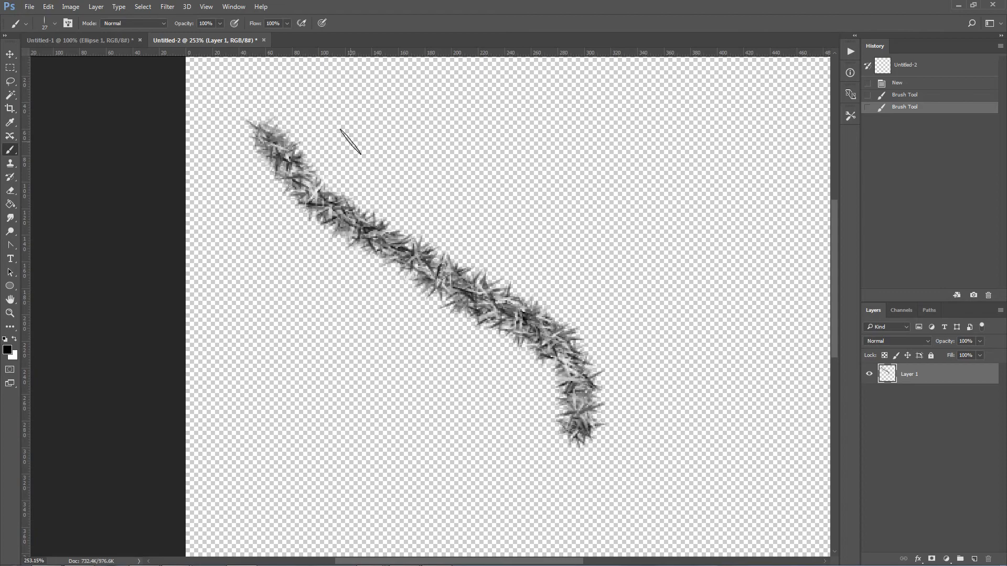